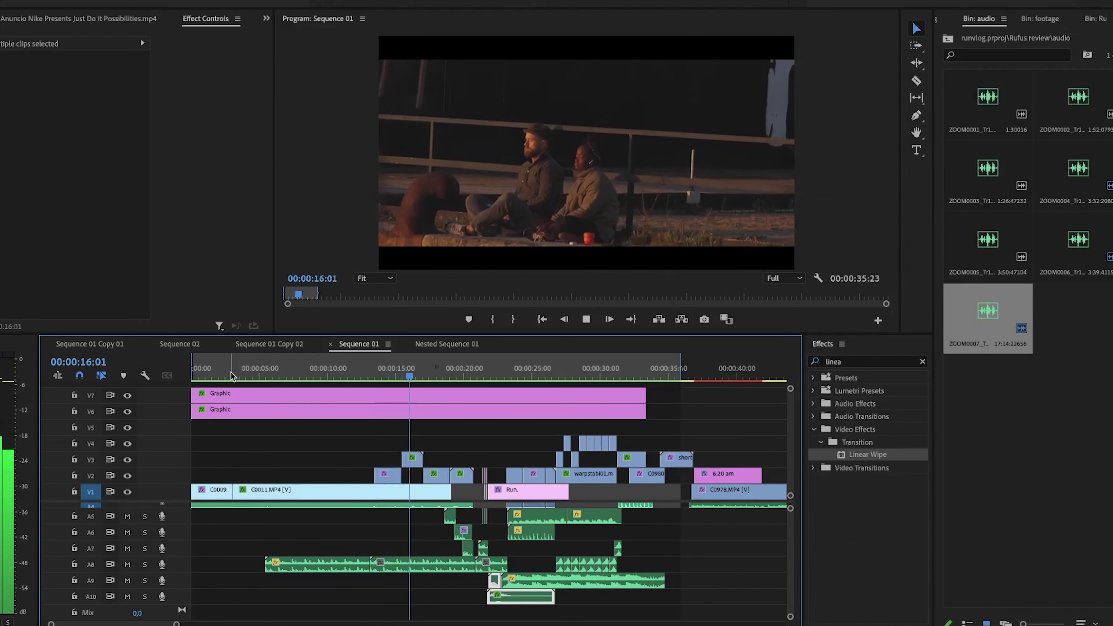
Play the sequence, pausing at 20:04, then stop playback at 26:23.
key("space")
key("space")
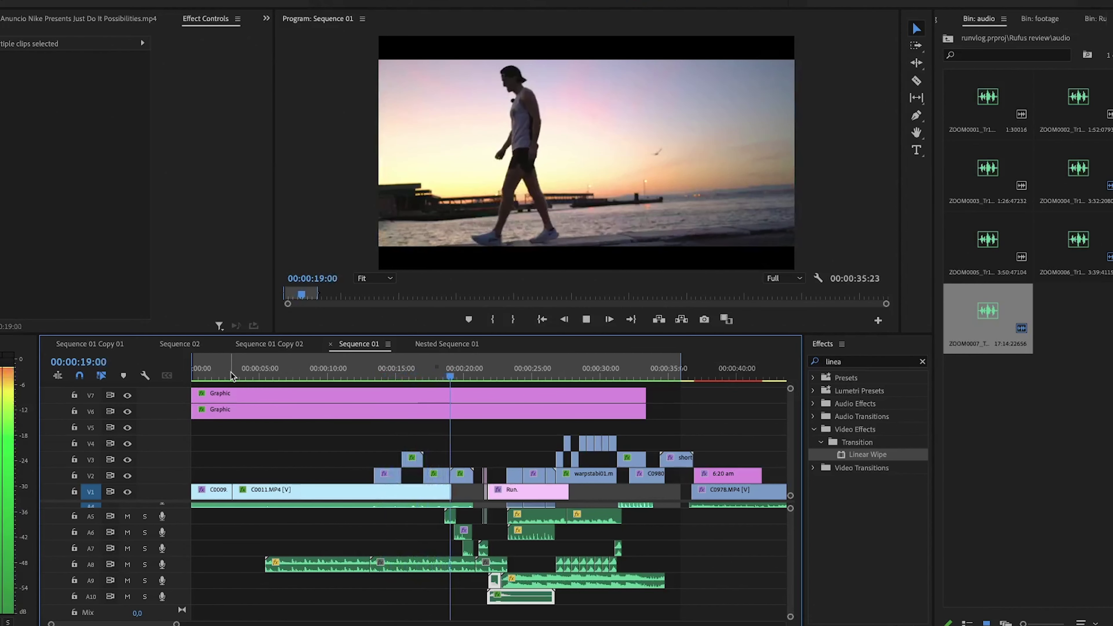
key("space")
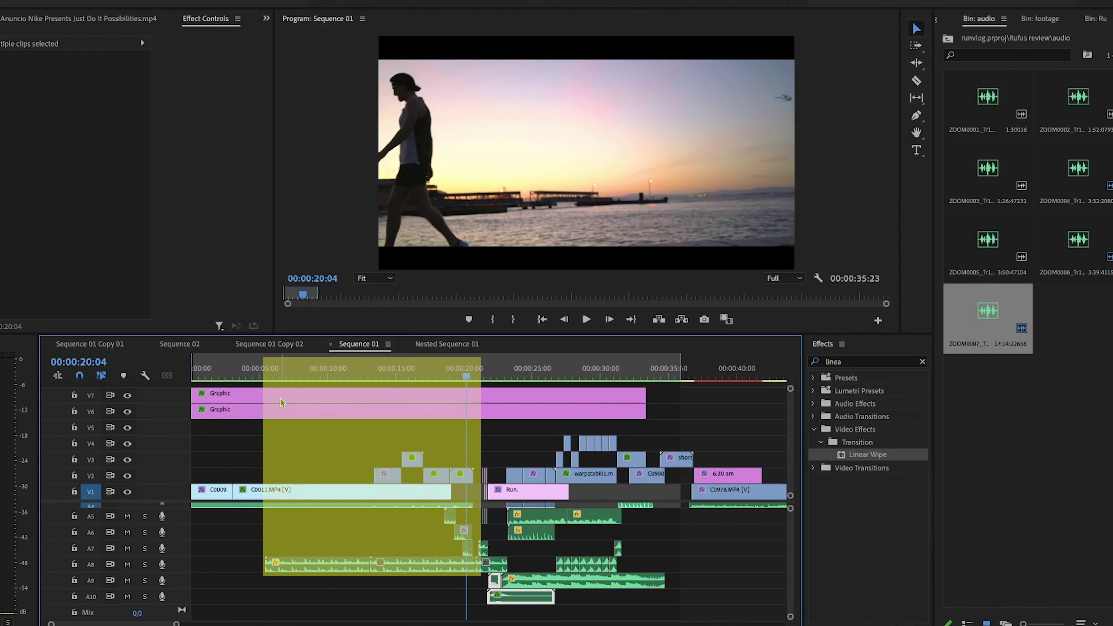
key("space")
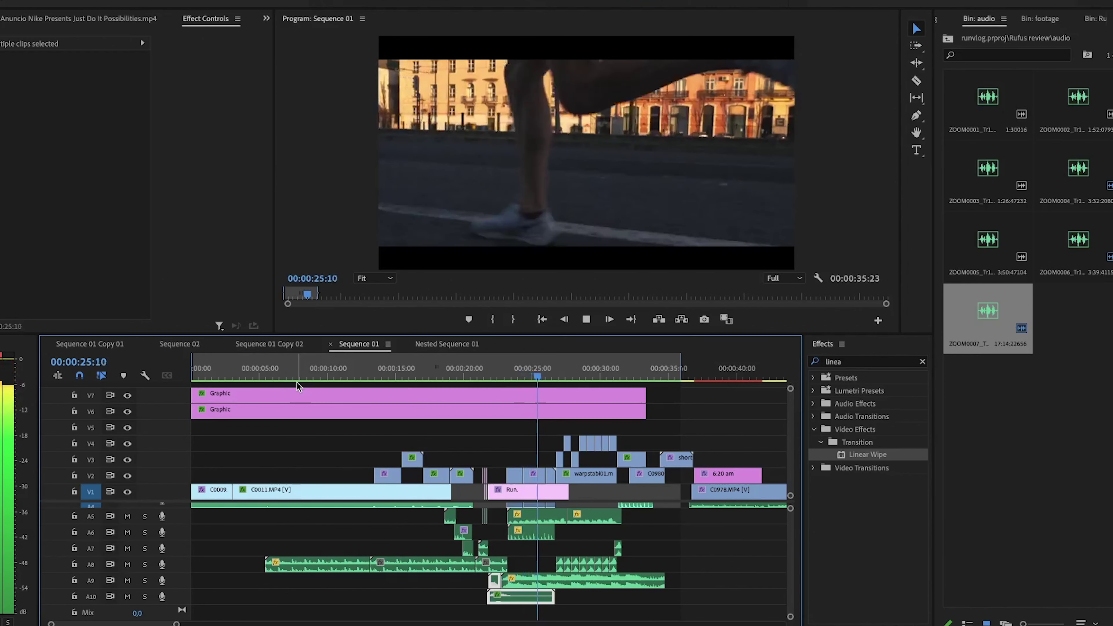
key("space")
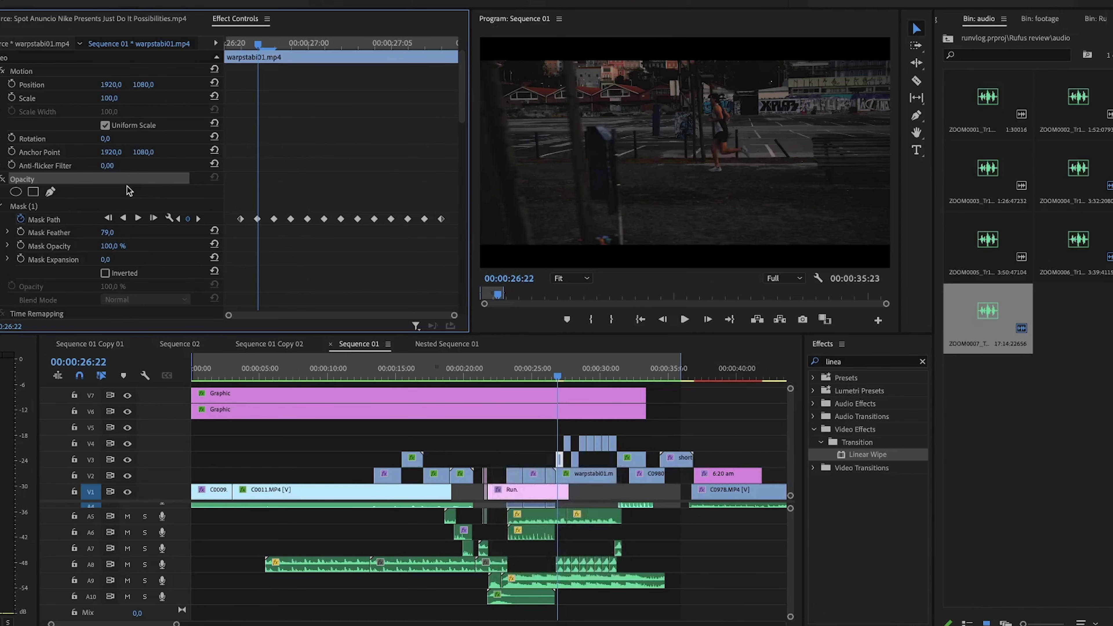
Step frame by frame between 26:24 and 27:06 to watch the mask follow the tree trunk.
key("Right")
key("Right")
key("Right")
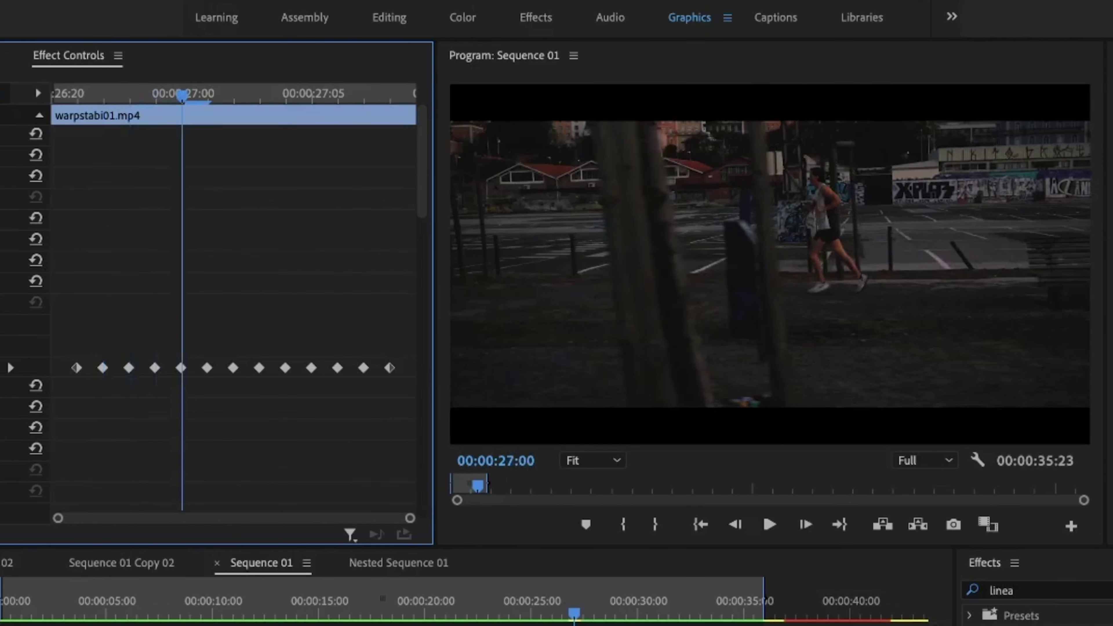
key("Right")
key("Right")
key("Right")
key("Right")
key("Right")
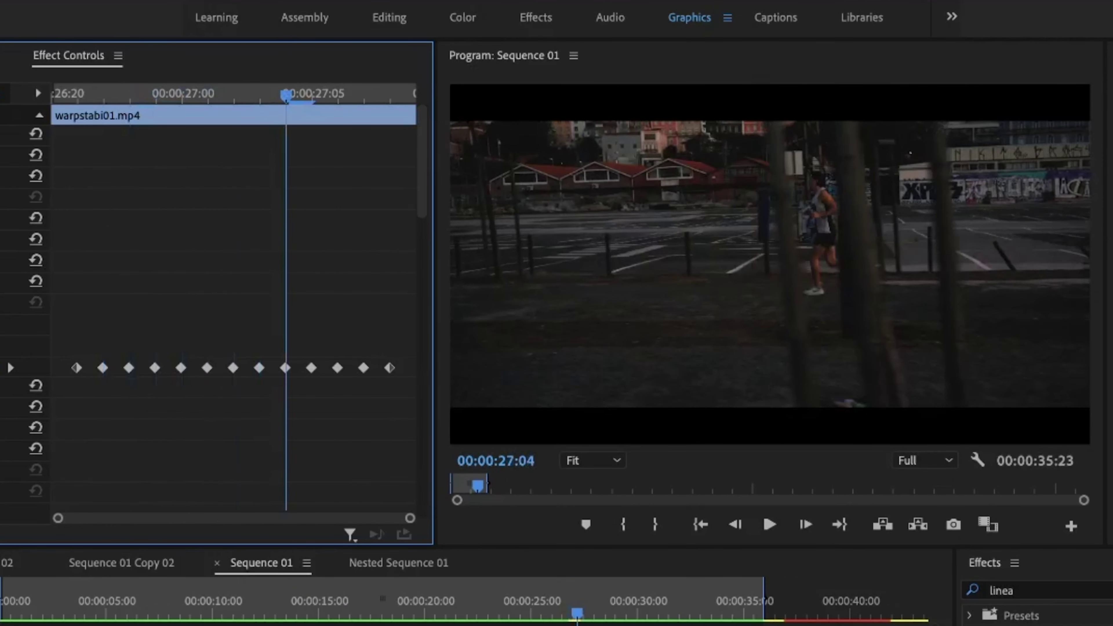
key("Right")
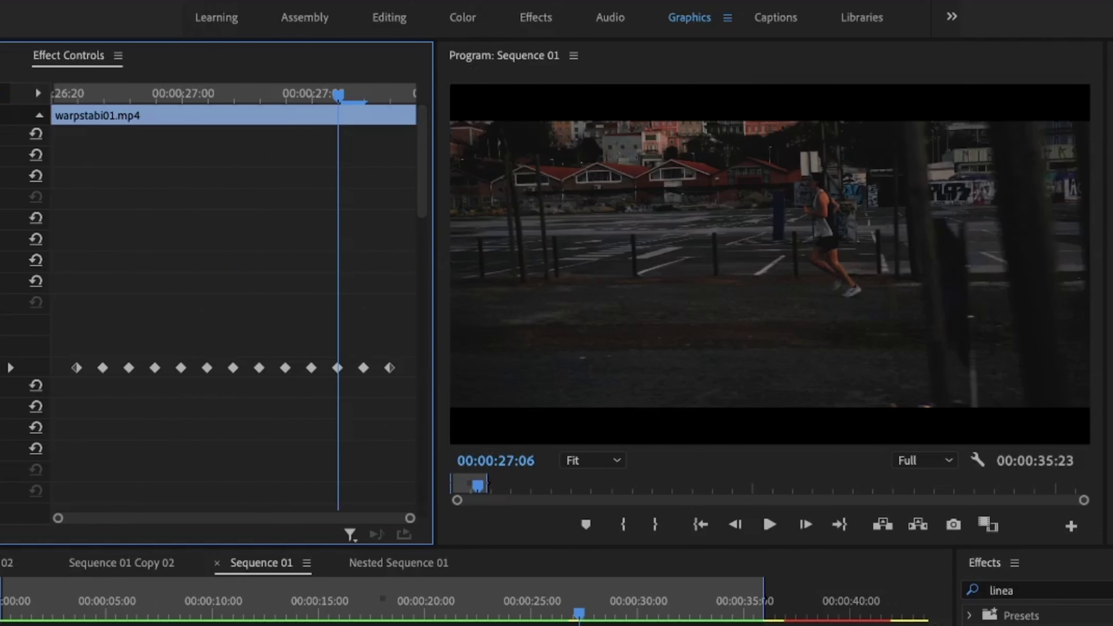
key("Left")
key("Left")
key("Left")
key("Left")
key("Left")
key("Left")
key("Left")
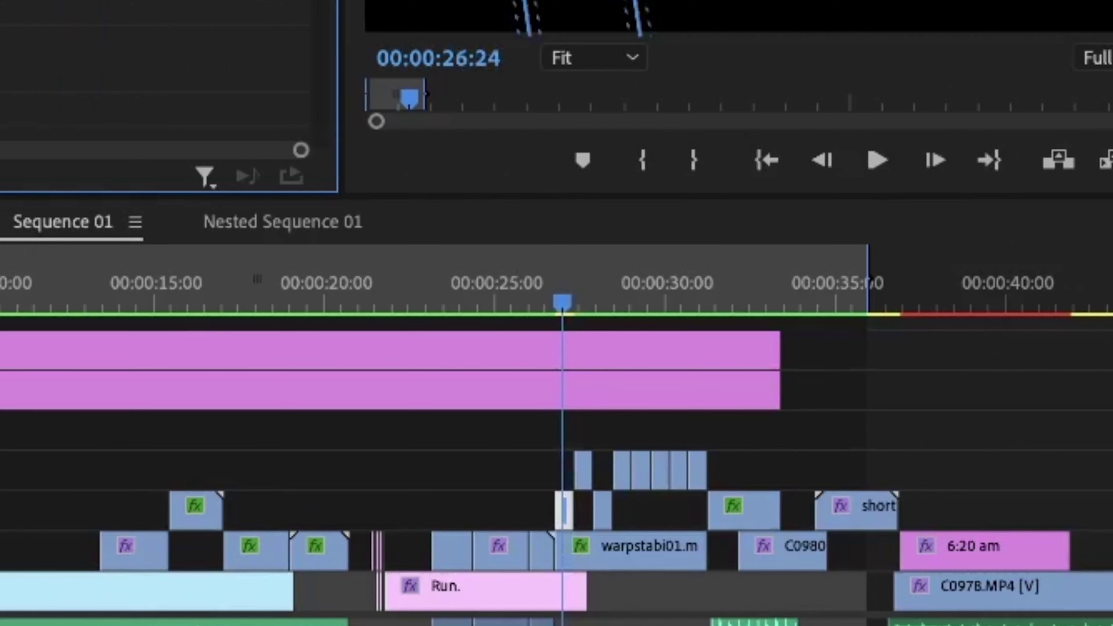
key("Right")
key("Right")
key("Right")
key("Right")
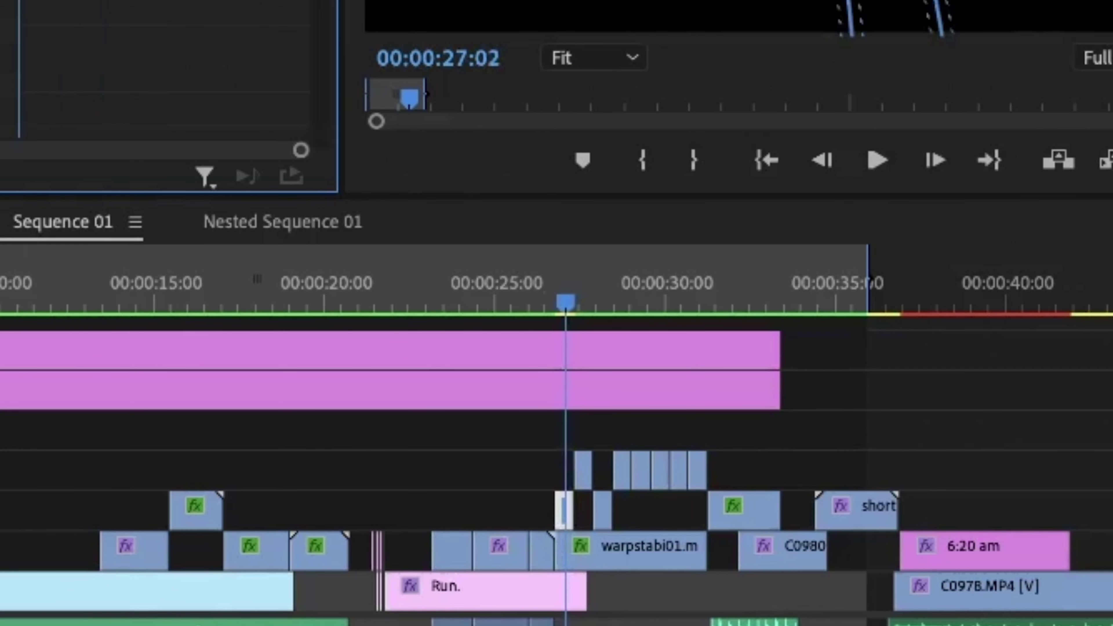
key("Right")
key("Right")
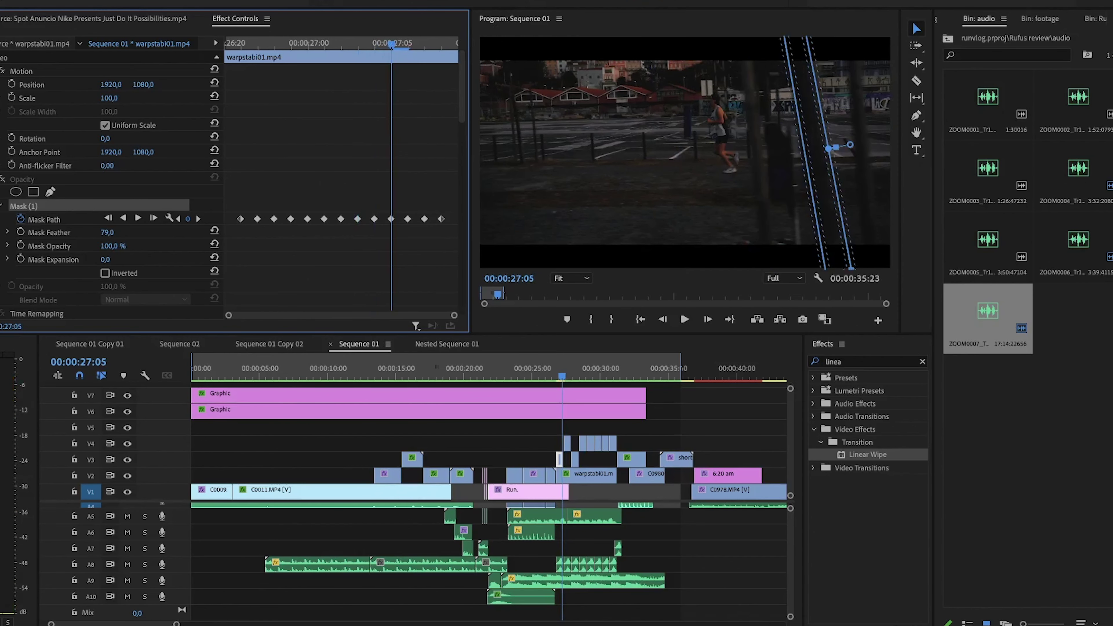
key("Right")
key("Right")
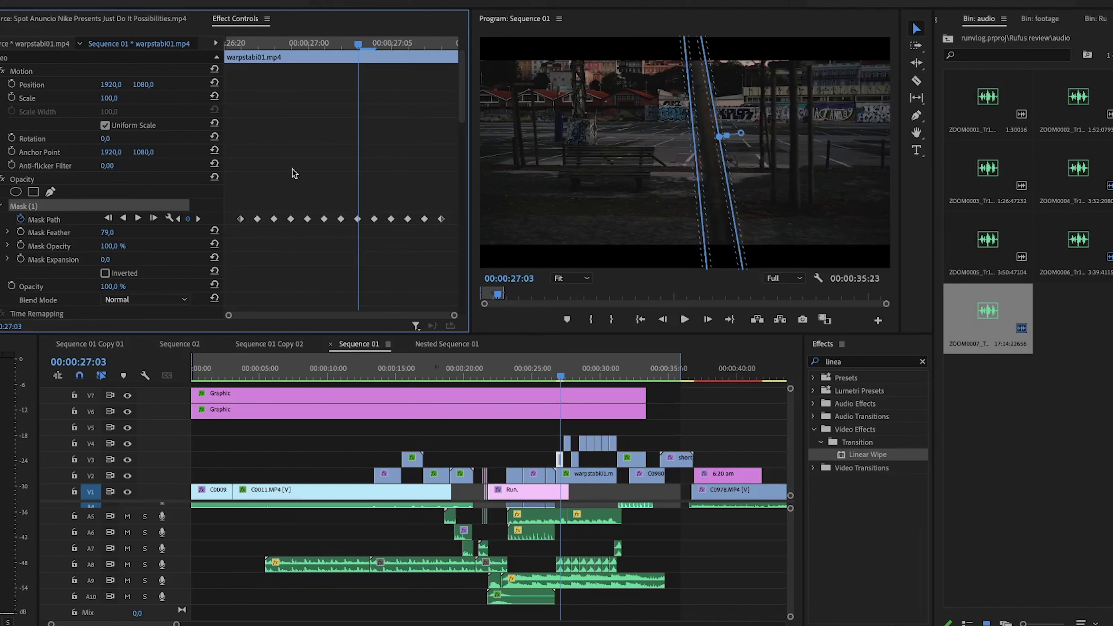
Toggle the second Directional Blur (91°, length 53) on and off during playback to compare.
scroll(292, 170, "down", 15)
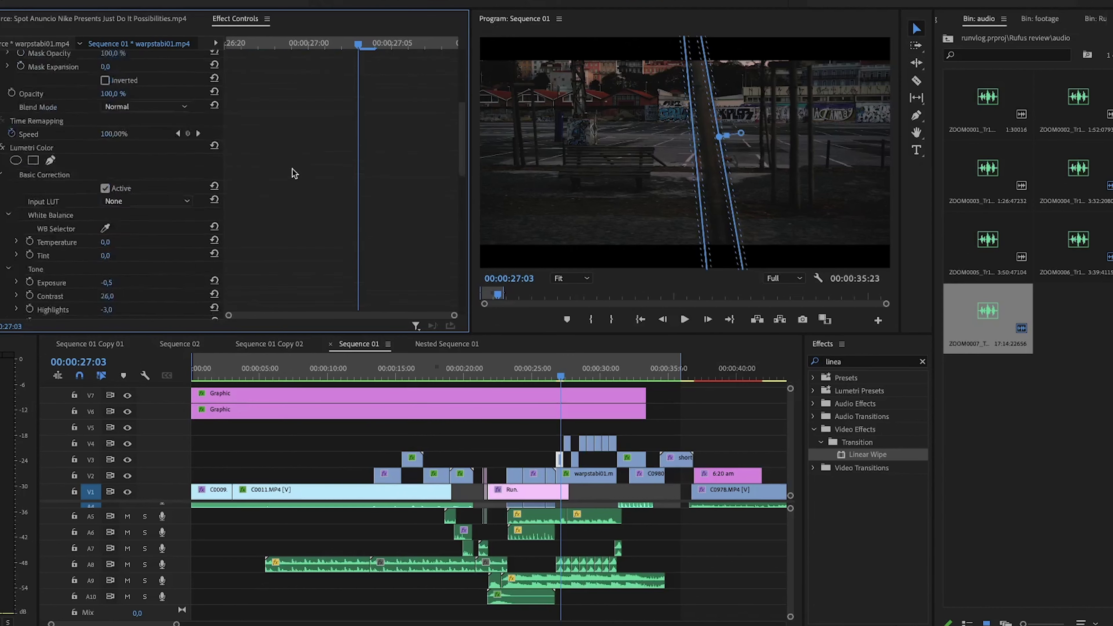
scroll(292, 169, "down", 2)
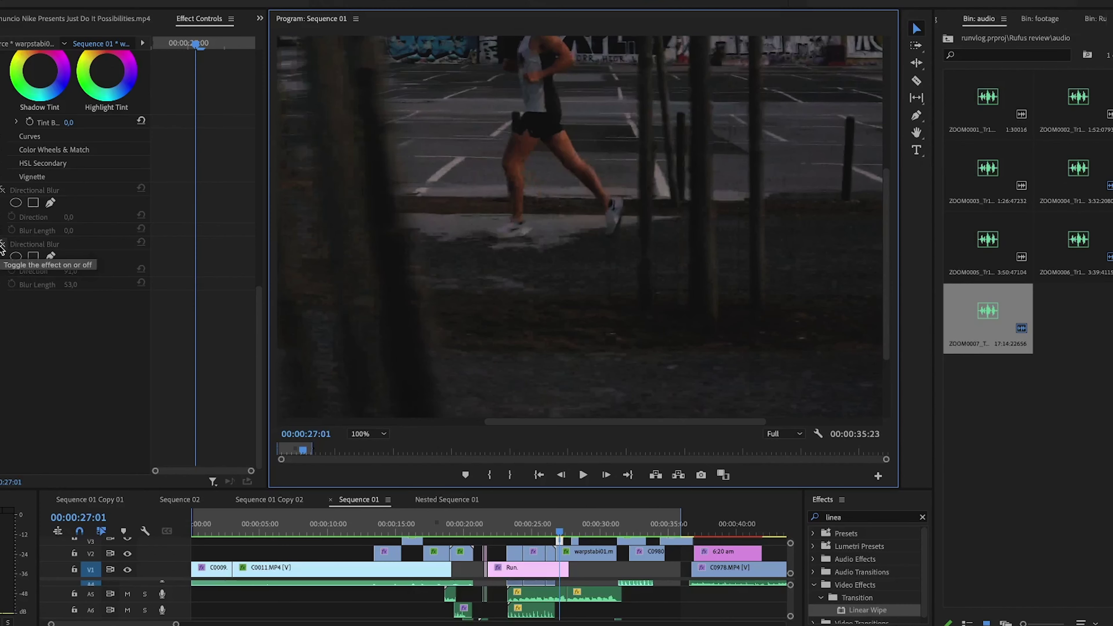
left_click(2, 245)
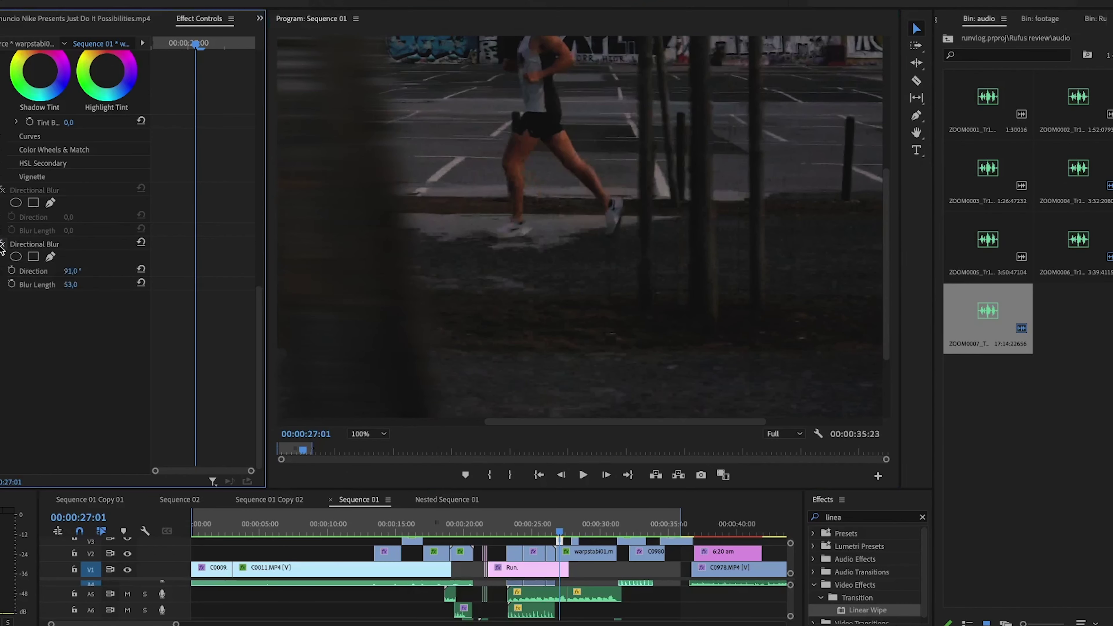
left_click(2, 244)
key("space")
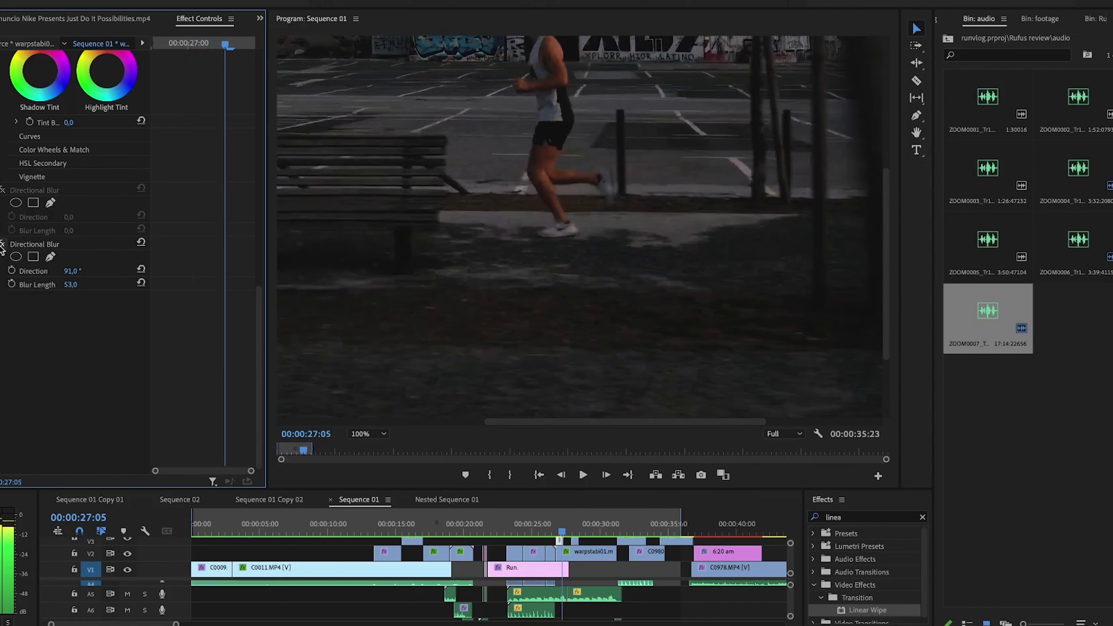
left_click(3, 244)
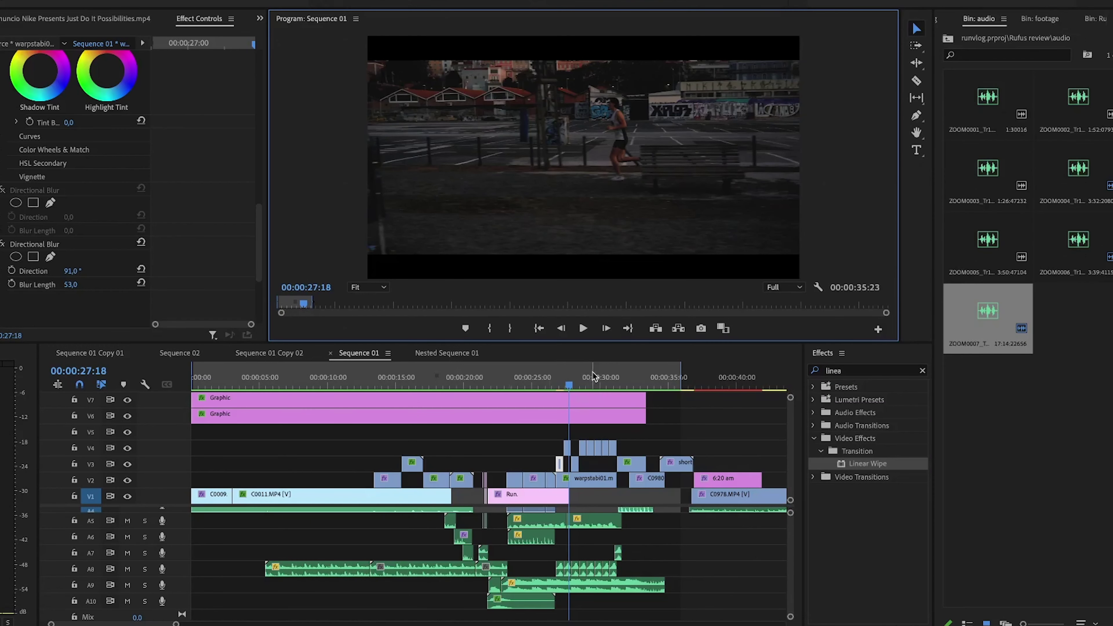
Select the lower black letterbox bar to show its black-filled Shape 01 properties.
left_click(584, 266)
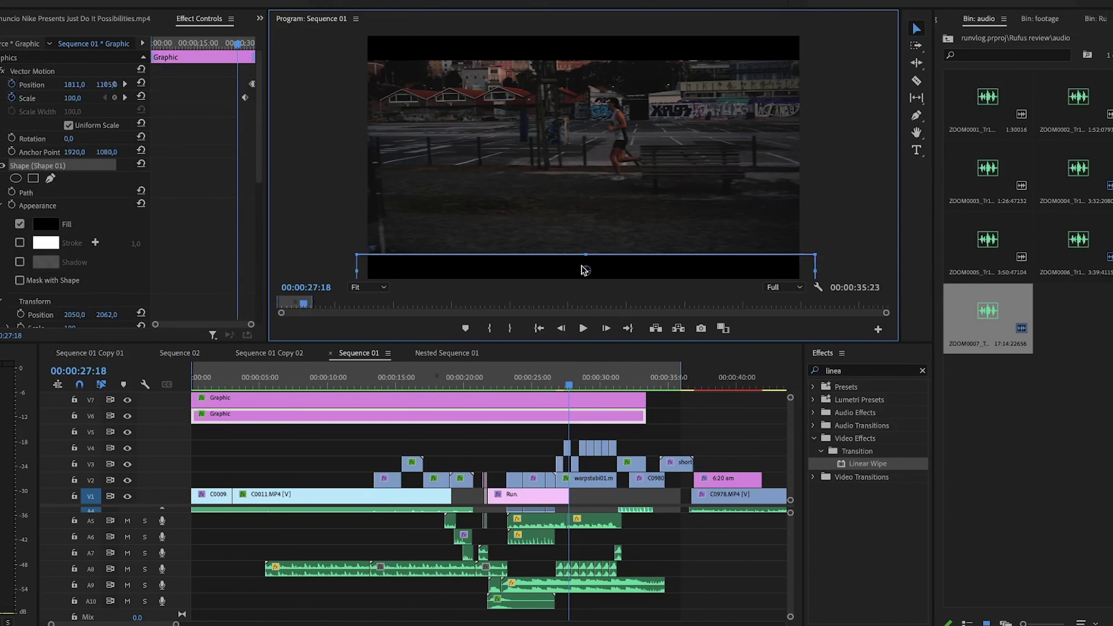